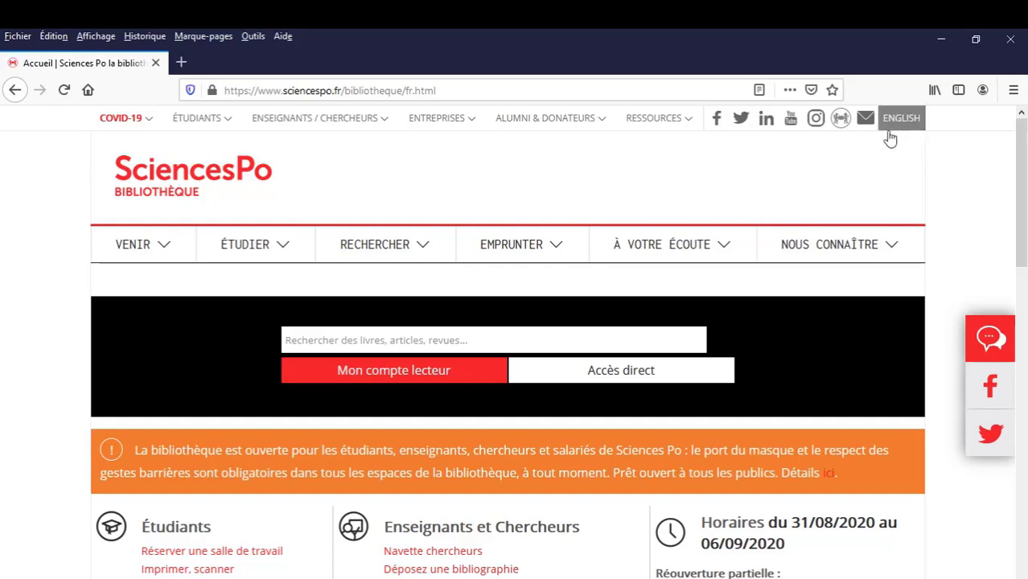
Step: Switch the library website to English and search it for "climate change"
click(910, 121)
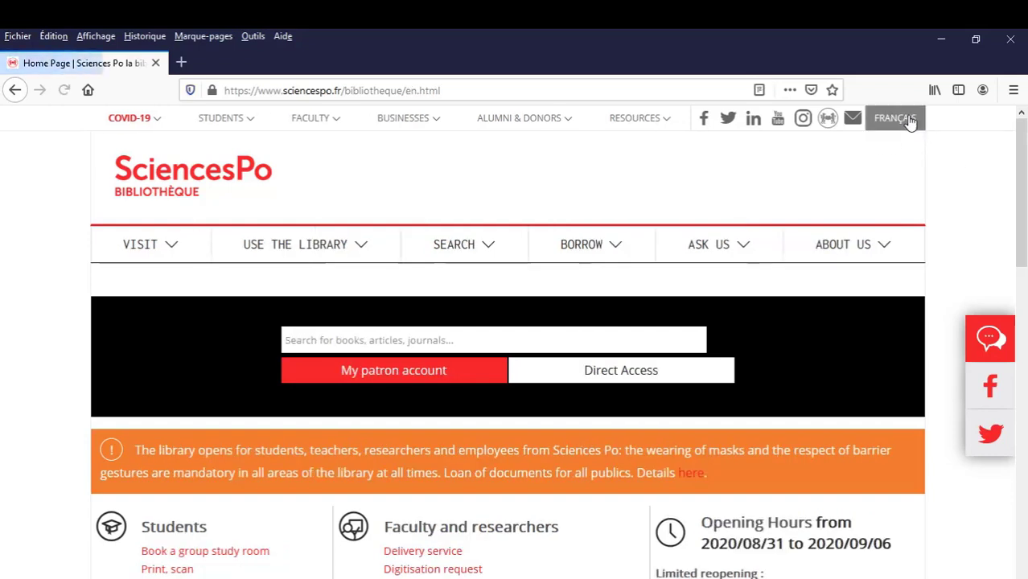
click(533, 333)
text(climate change)
key(Return)
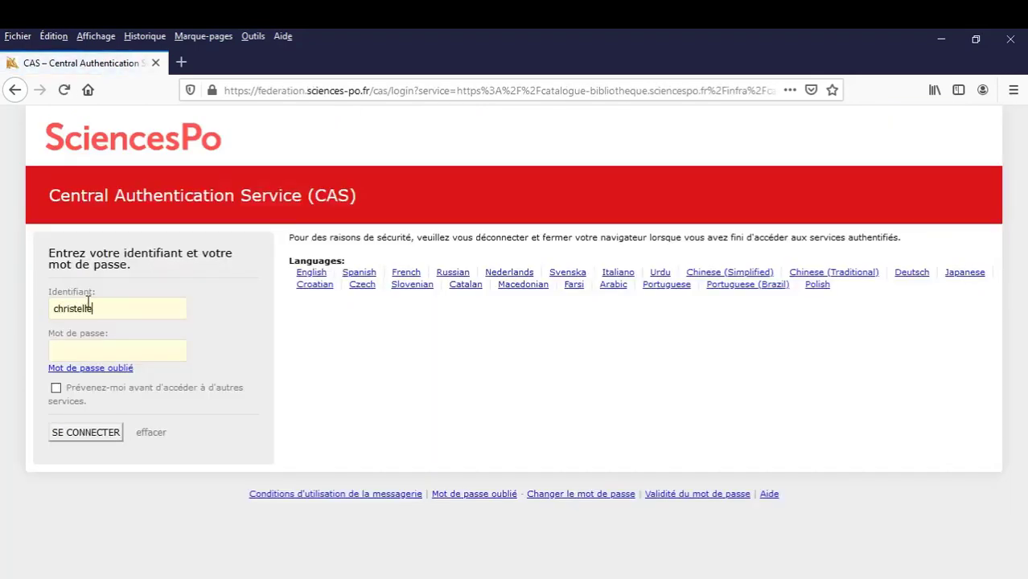
Step: Sign in to the Central Authentication Service with the account's username and password
click(106, 352)
text(•••)
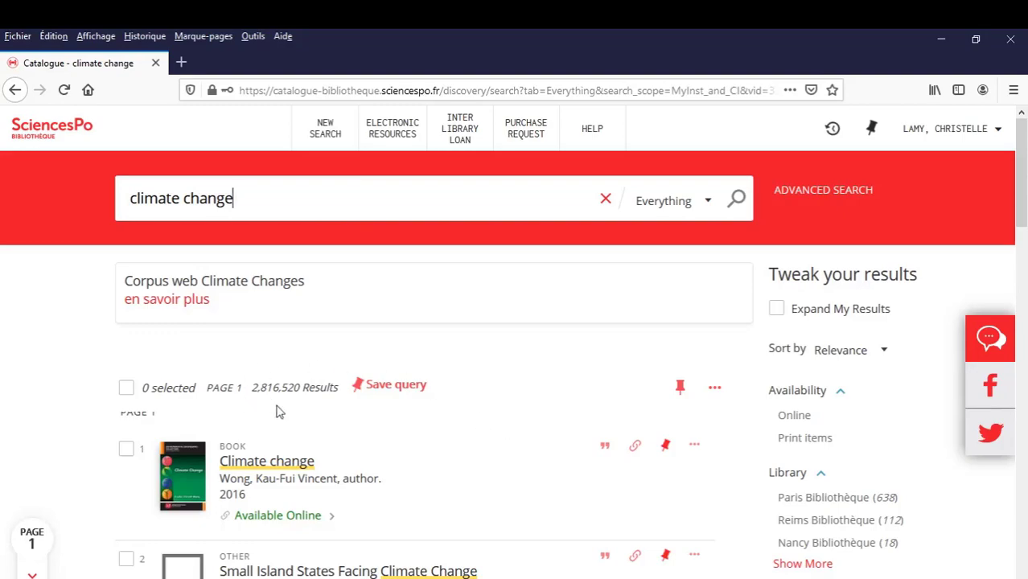
Step: Look through the climate change results and limit them to items available online
scroll(537, 471, down, 3)
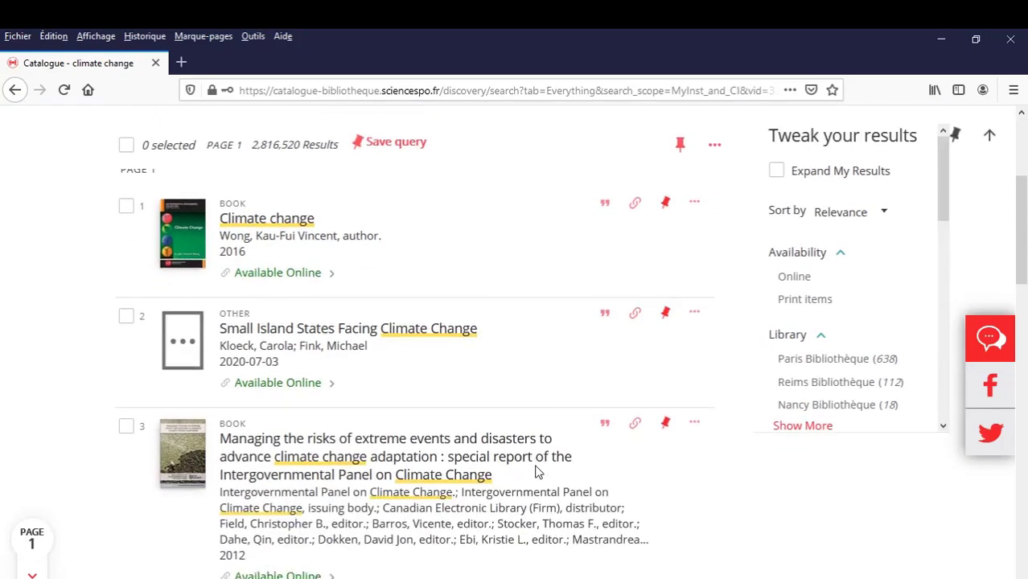
scroll(537, 471, down, 7)
scroll(537, 471, up, 10)
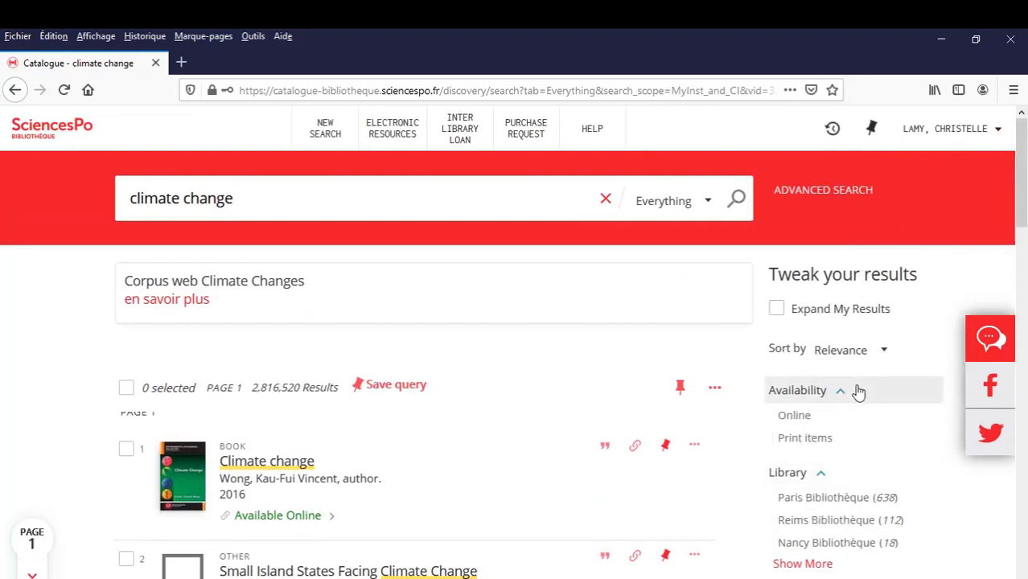
click(810, 418)
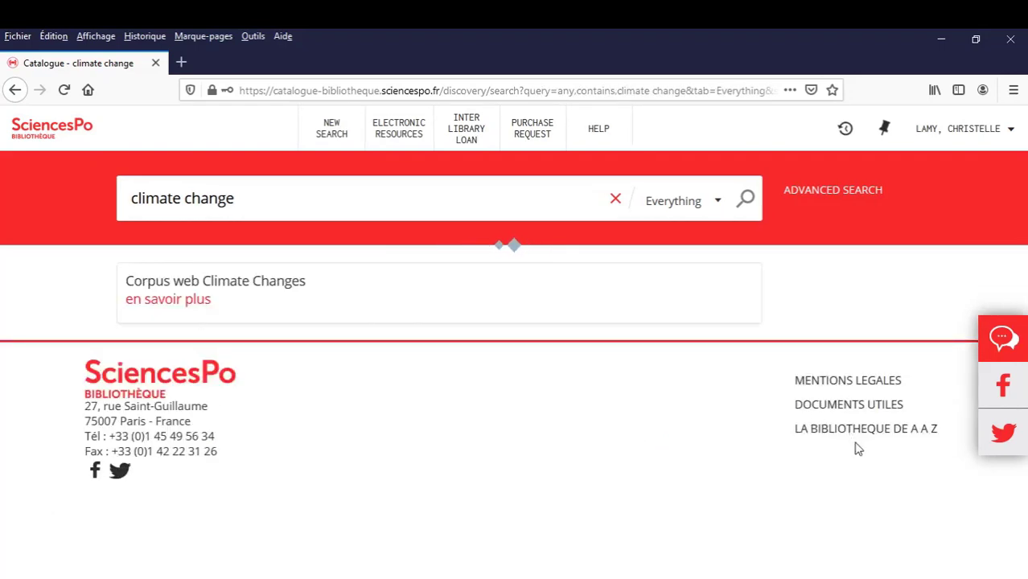
Step: Show all resource types and filter the results to Books only
scroll(858, 449, down, 3)
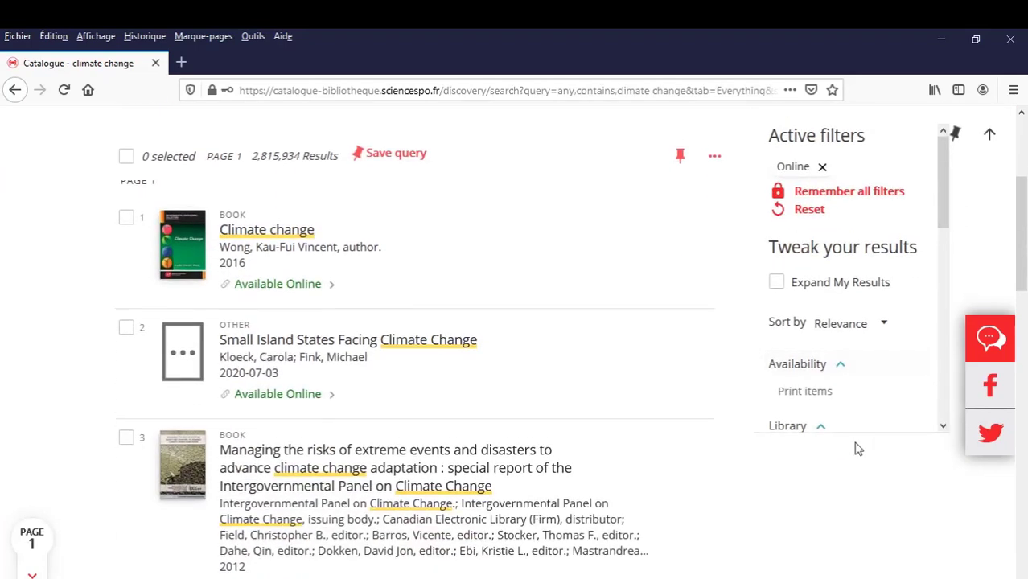
scroll(863, 358, down, 5)
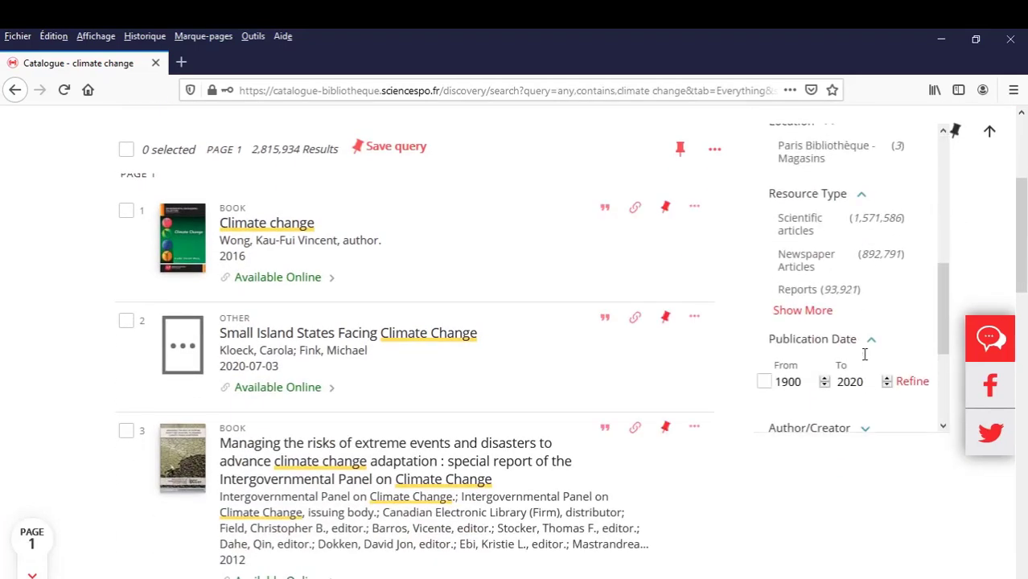
click(816, 313)
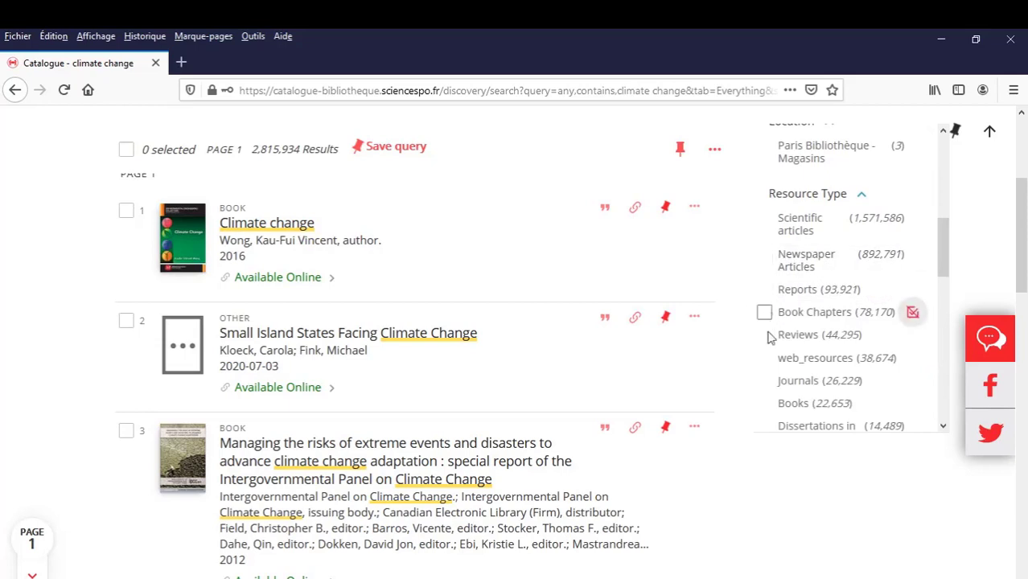
scroll(775, 408, down, 2)
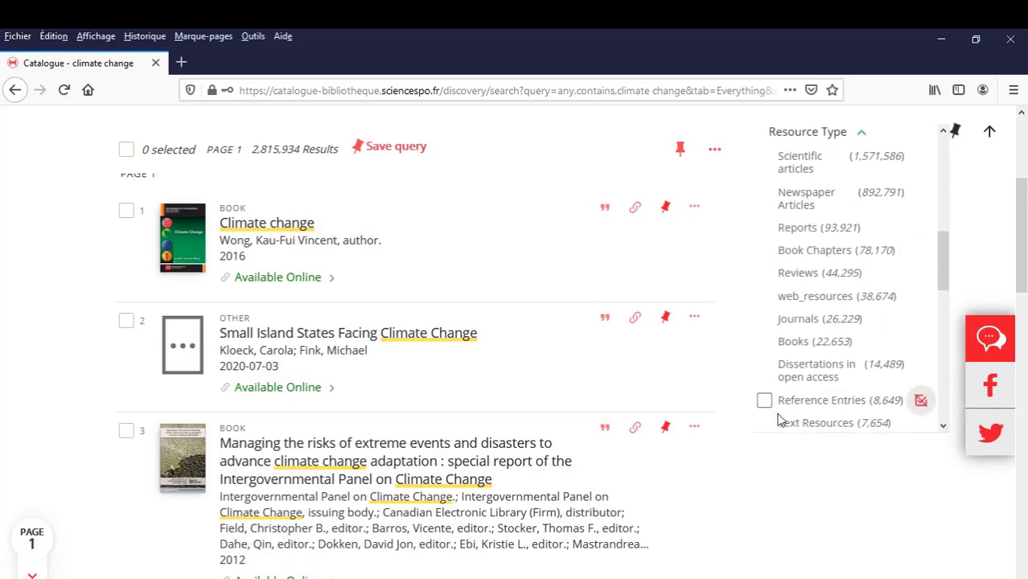
scroll(778, 418, down, 1)
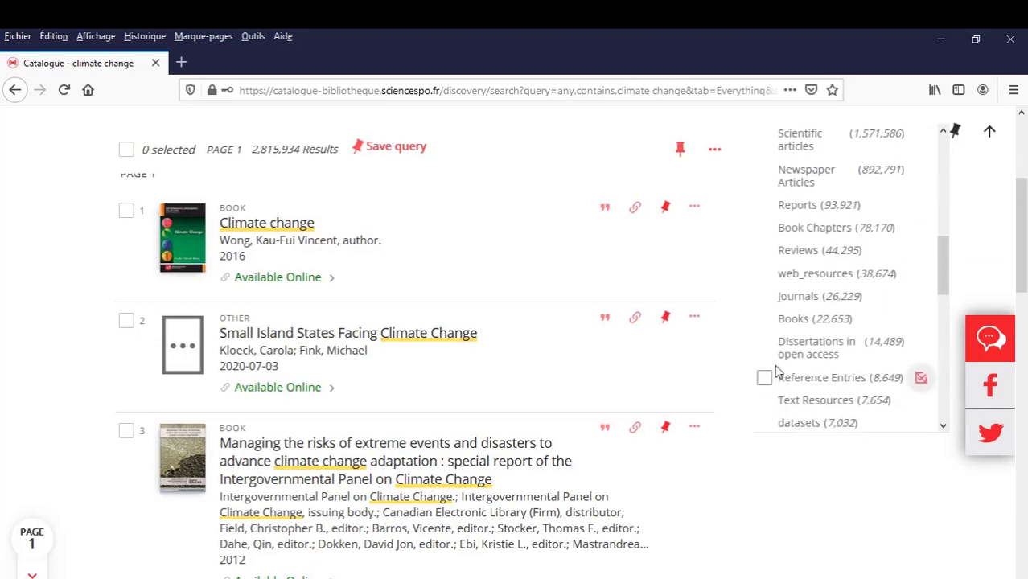
click(764, 320)
click(771, 231)
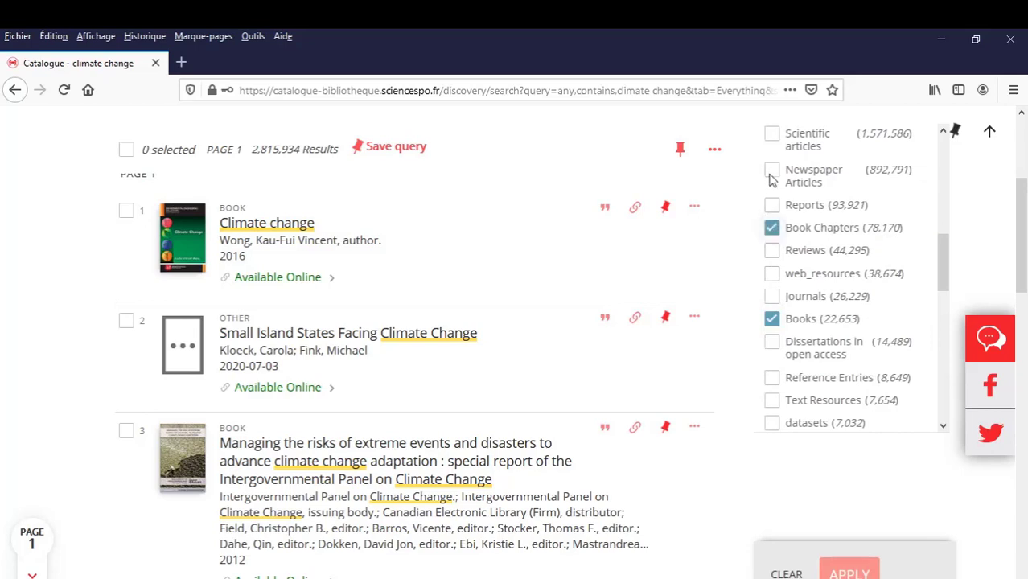
click(772, 135)
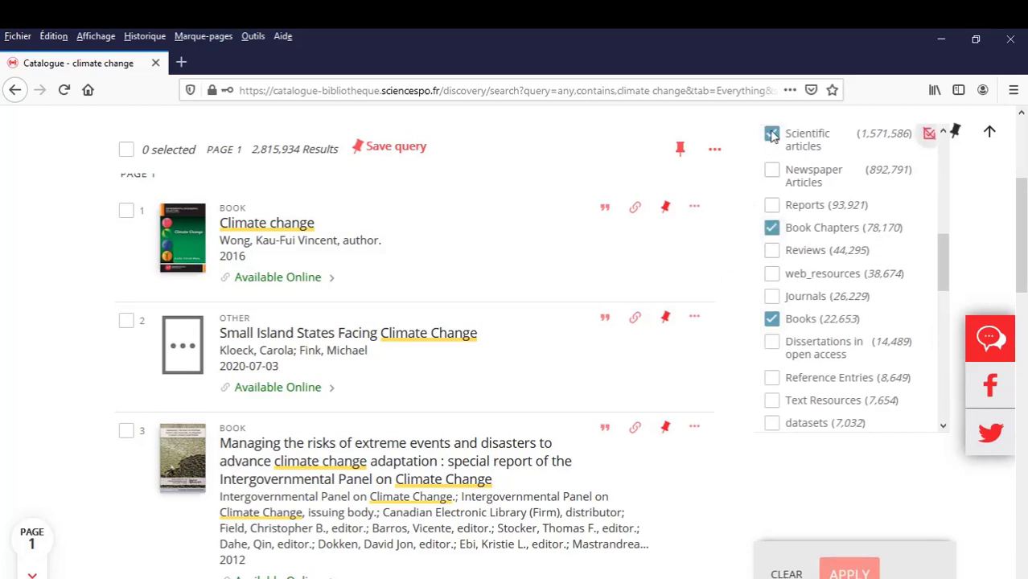
click(772, 135)
click(774, 227)
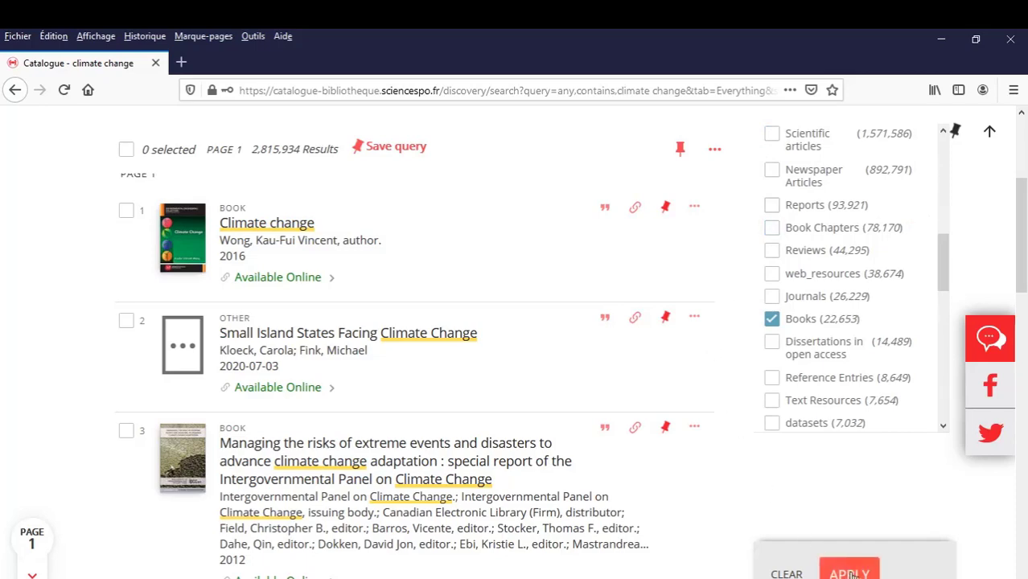
click(851, 575)
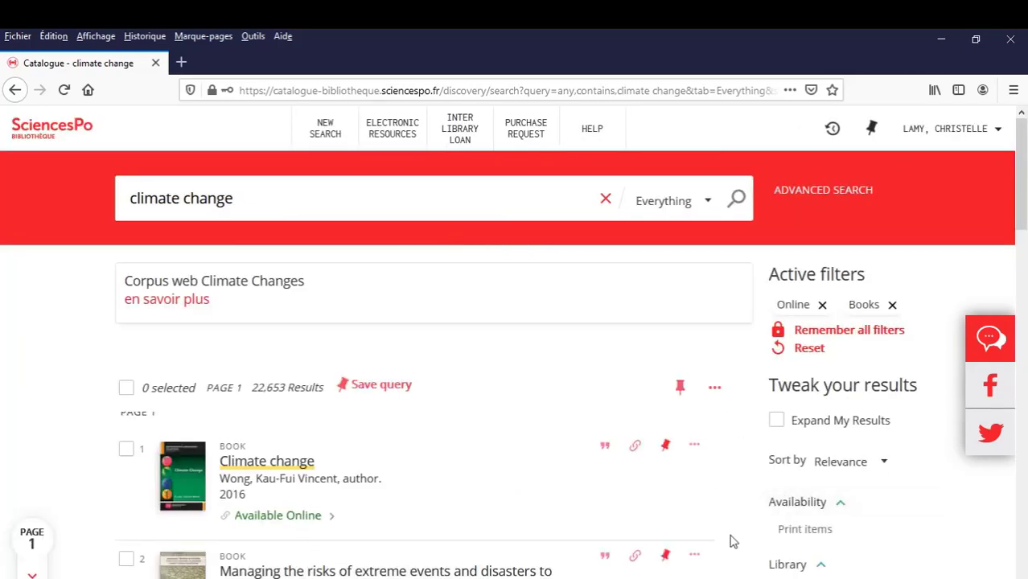
Step: Examine the remaining filter categories and the options listed under Language
scroll(732, 547, down, 3)
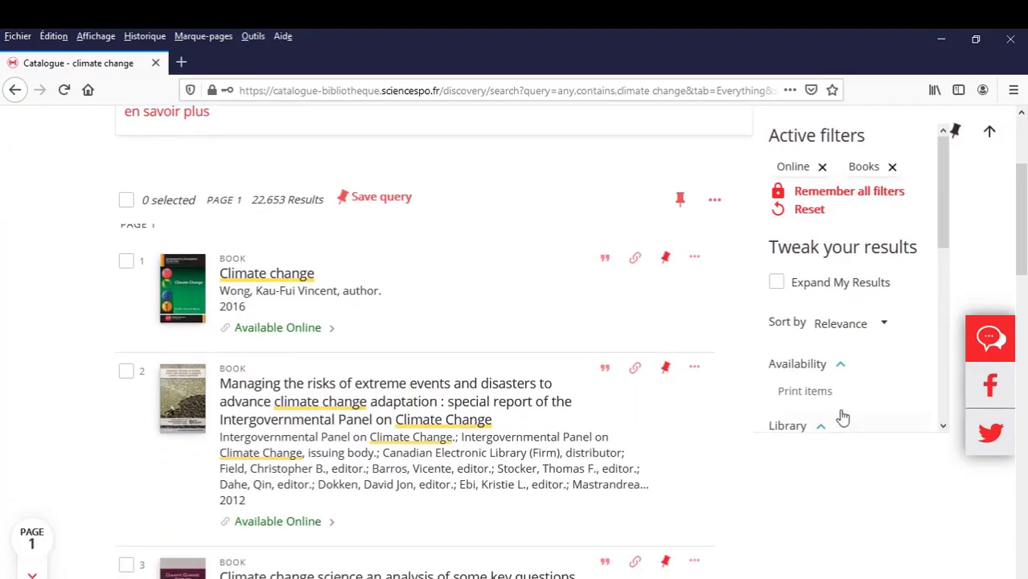
scroll(841, 414, down, 1)
scroll(840, 413, down, 2)
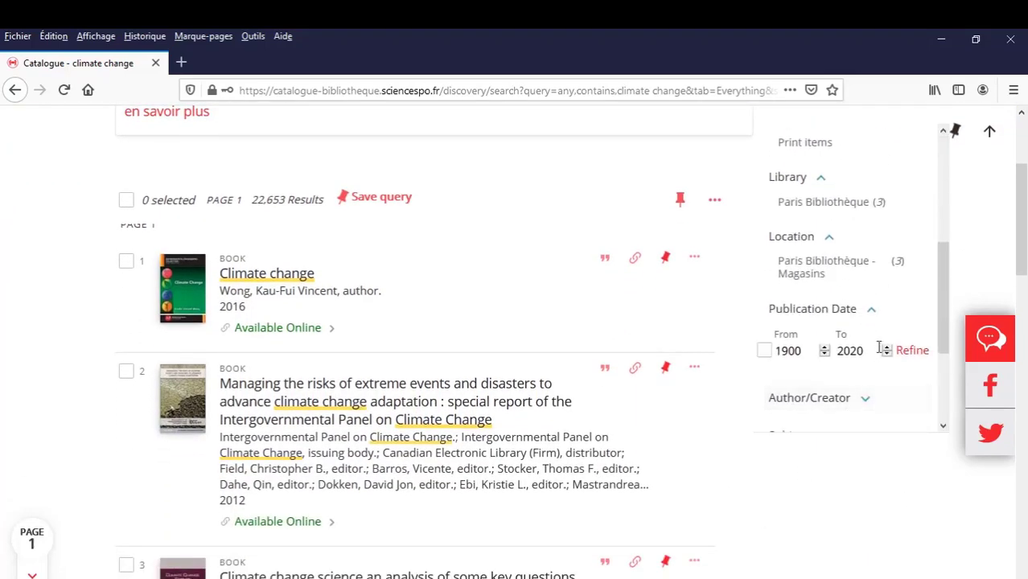
scroll(867, 349, down, 2)
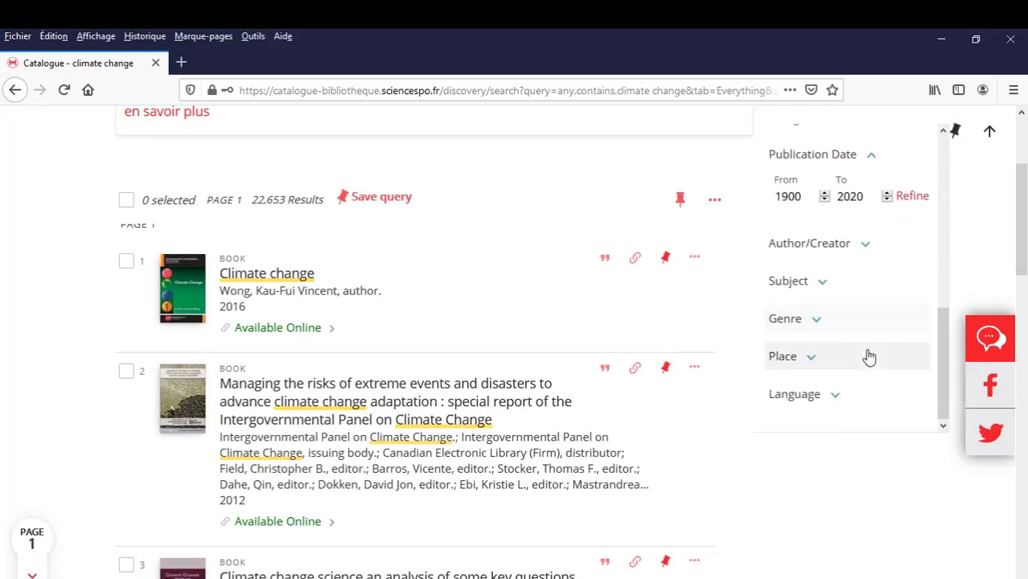
click(839, 395)
scroll(842, 399, down, 3)
scroll(842, 399, up, 5)
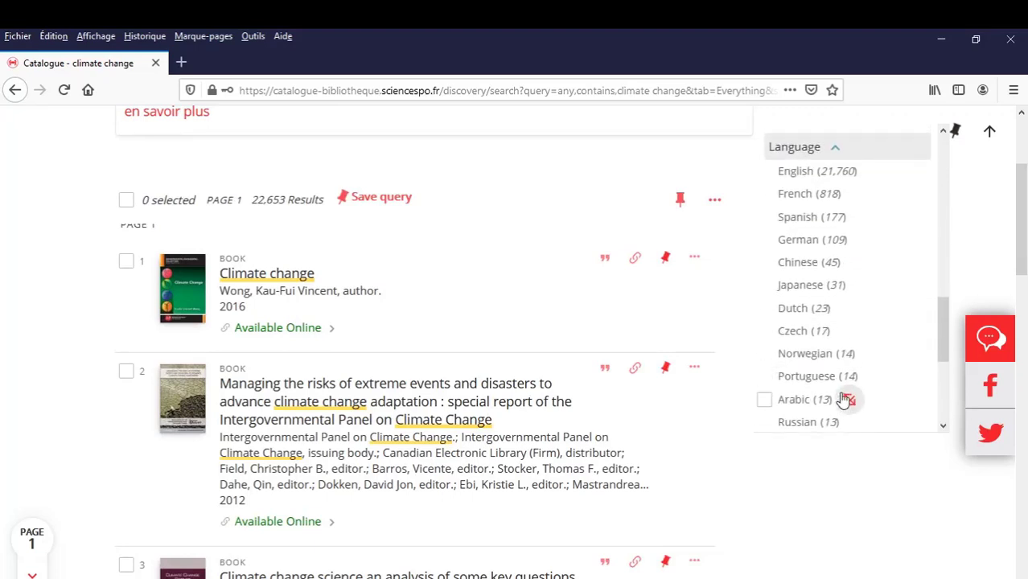
Step: Set the publication date filter to start from 2016 and refine the results
scroll(842, 400, up, 1)
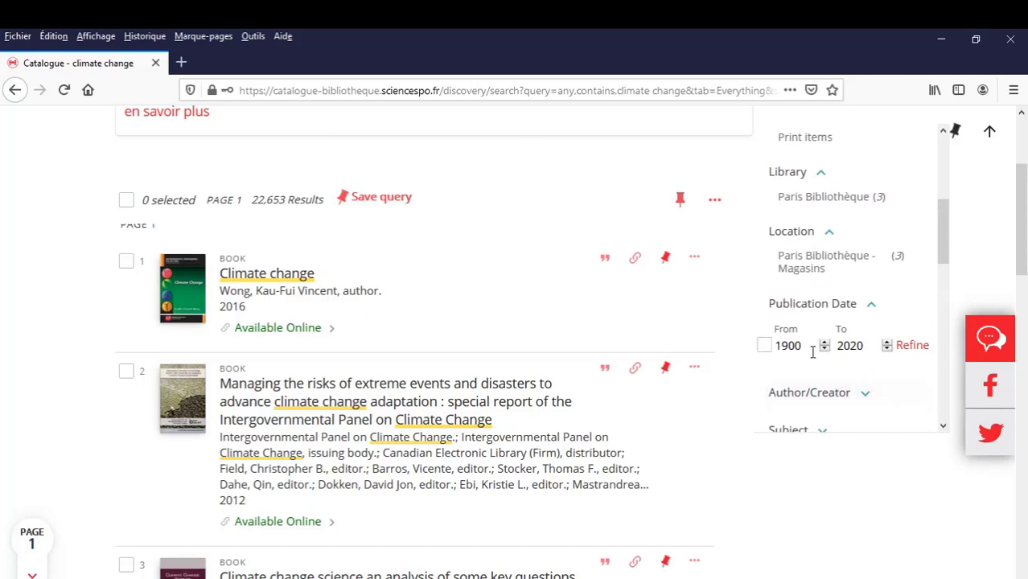
drag(809, 346, 771, 349)
text(2016)
click(912, 345)
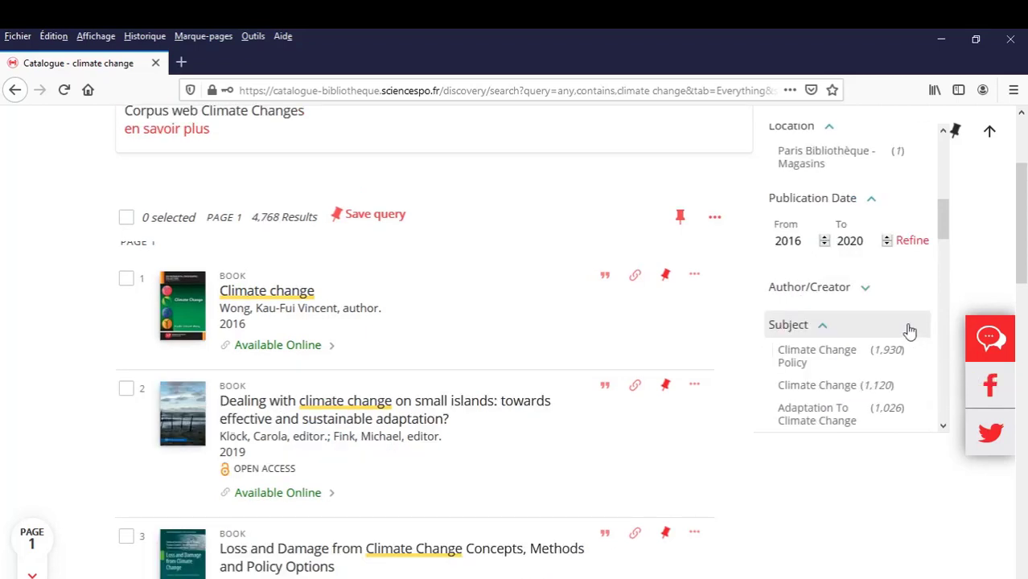
Step: Narrow the results to the subject Agriculture
scroll(909, 331, down, 10)
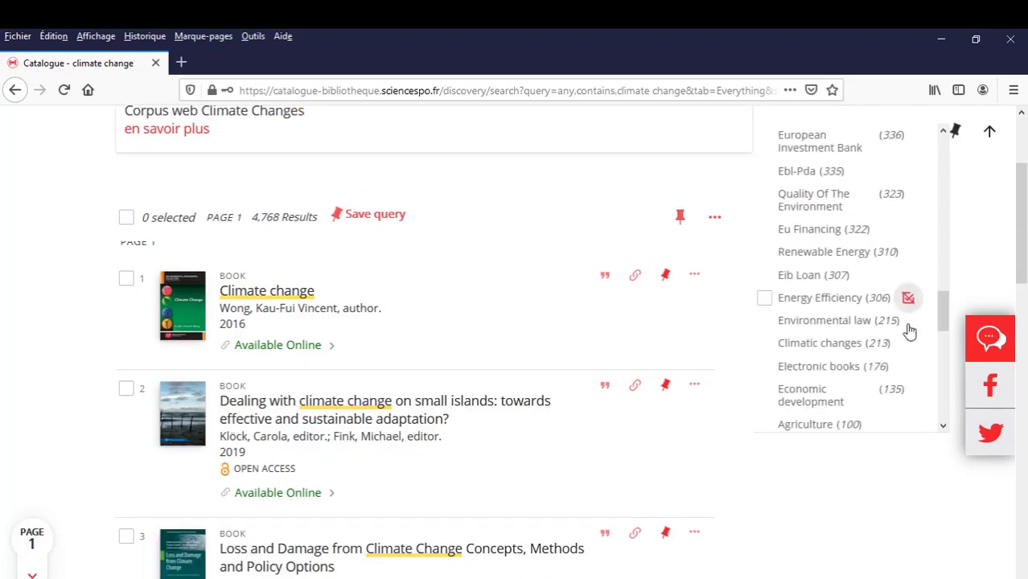
scroll(909, 330, down, 3)
click(820, 275)
Step: Open the online record of the book Climate-Smart Food and its full text through DOAB Directory of Open Access Books
scroll(543, 547, down, 2)
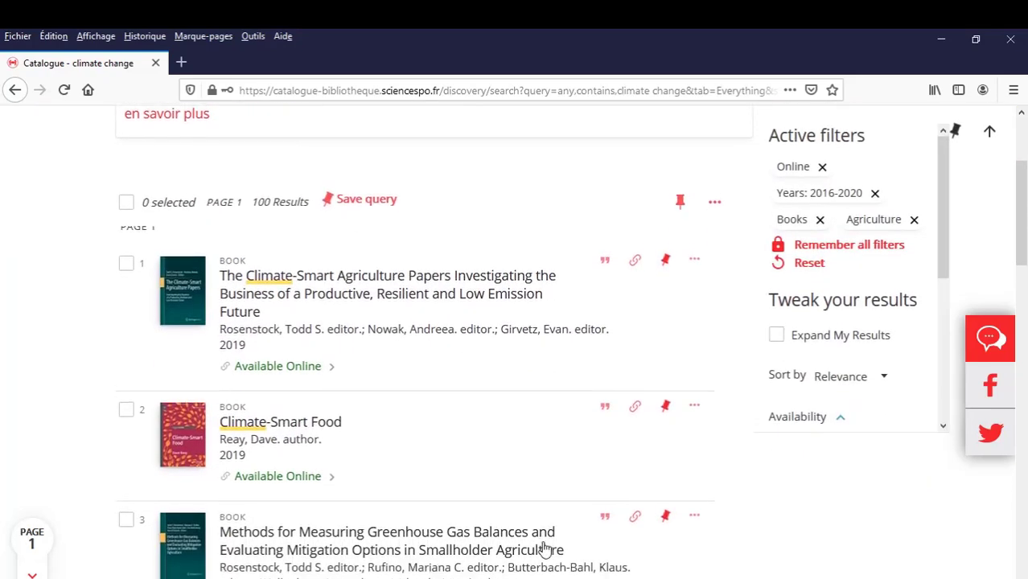
scroll(544, 547, down, 3)
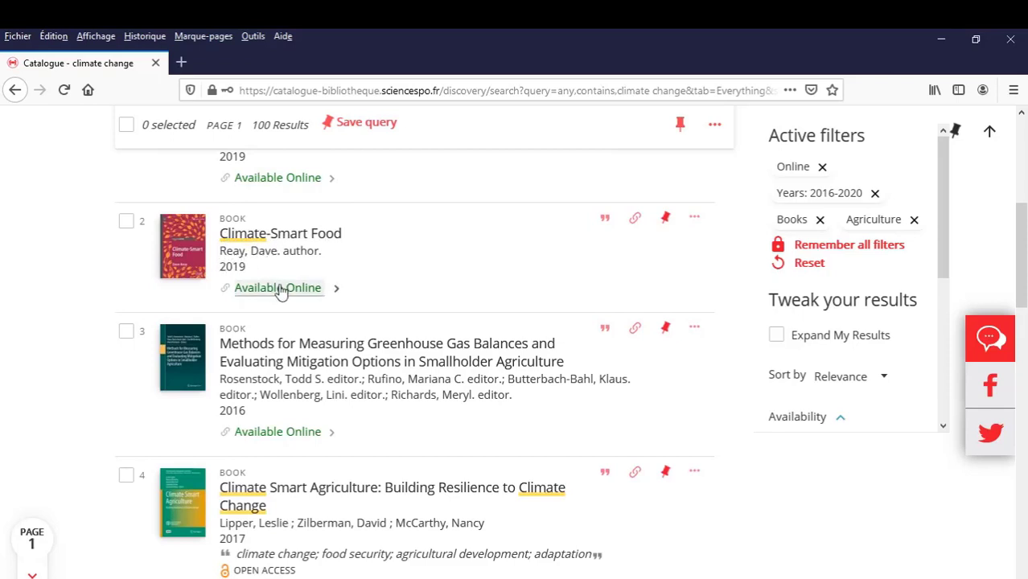
click(278, 288)
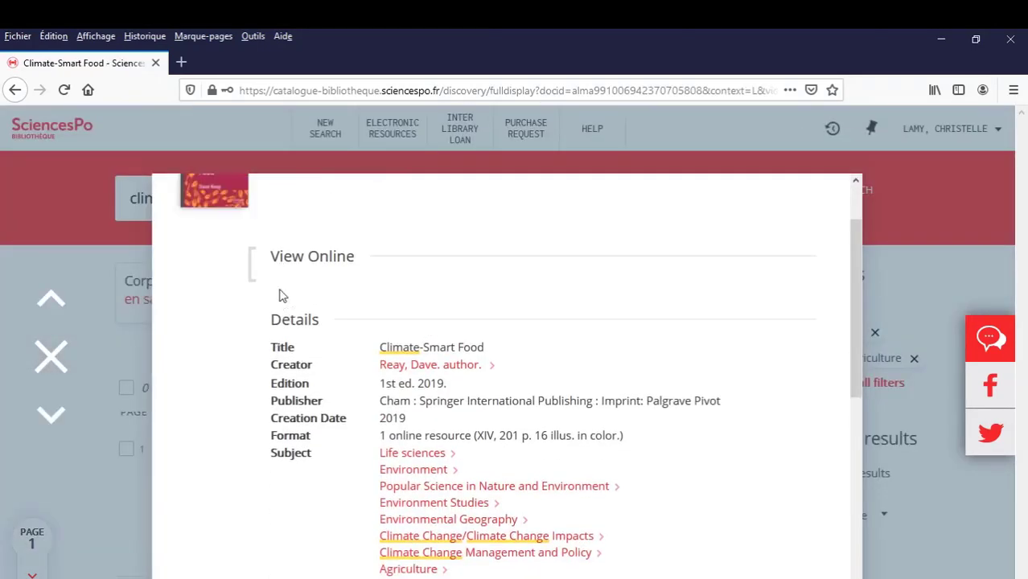
scroll(249, 420, up, 2)
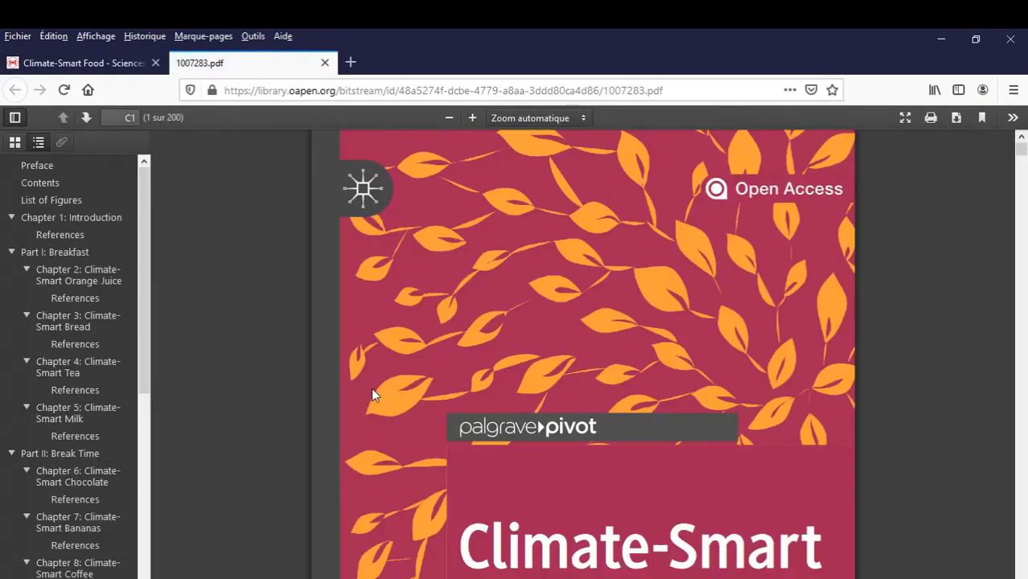
Step: Look through the opening pages of the Climate-Smart Food PDF up to the preface
scroll(372, 390, down, 3)
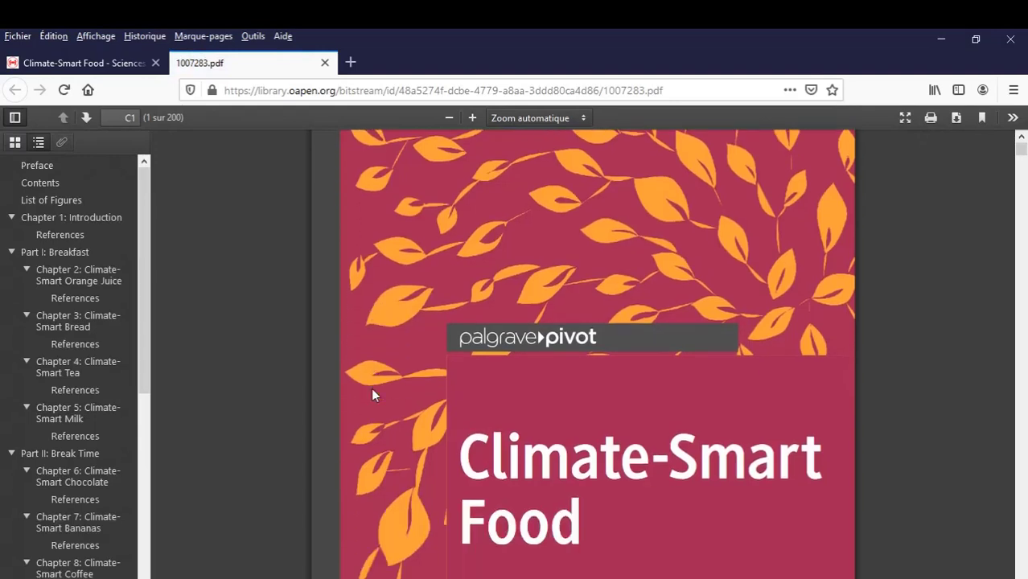
scroll(371, 388, down, 5)
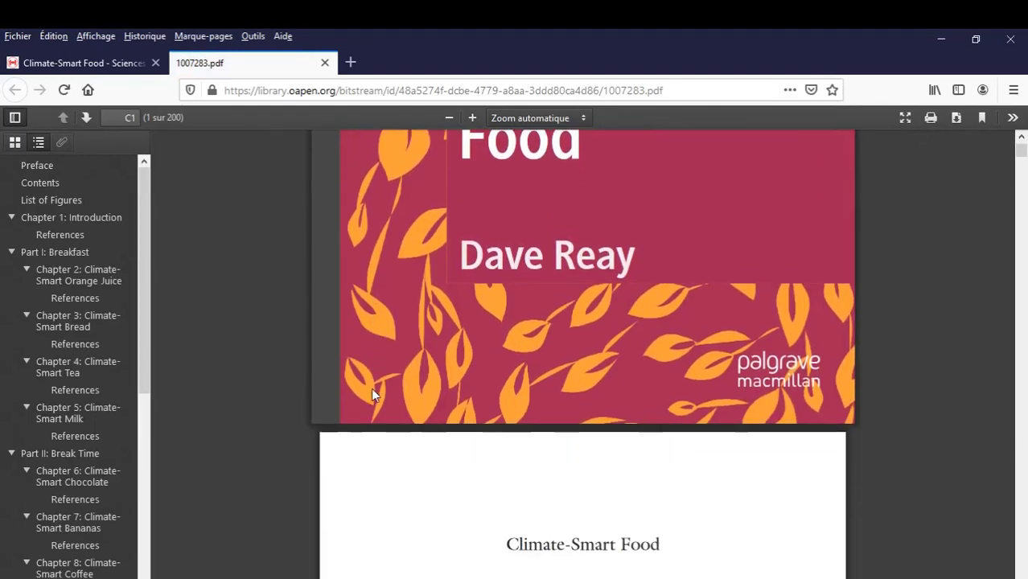
scroll(372, 395, down, 5)
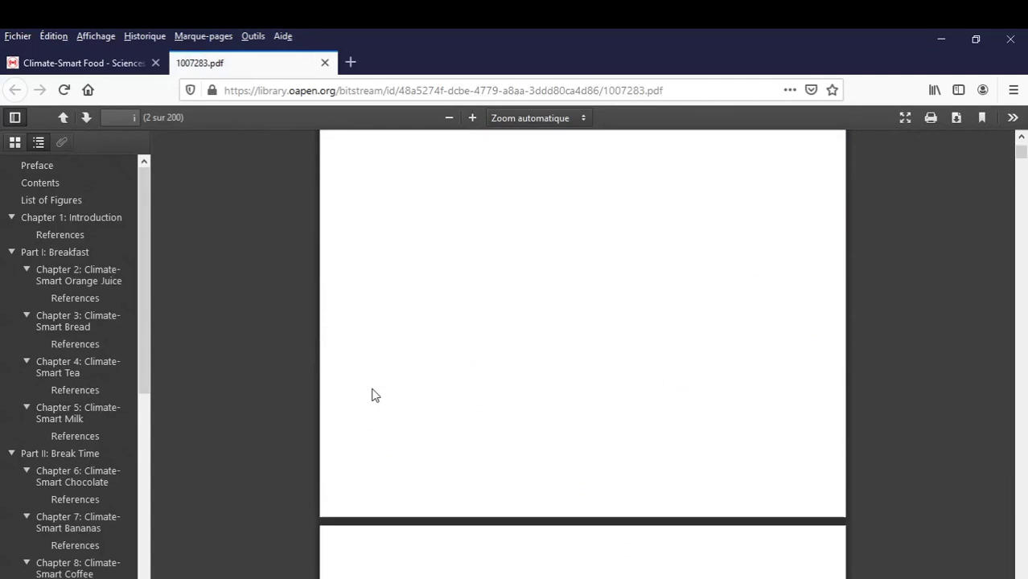
scroll(371, 395, down, 10)
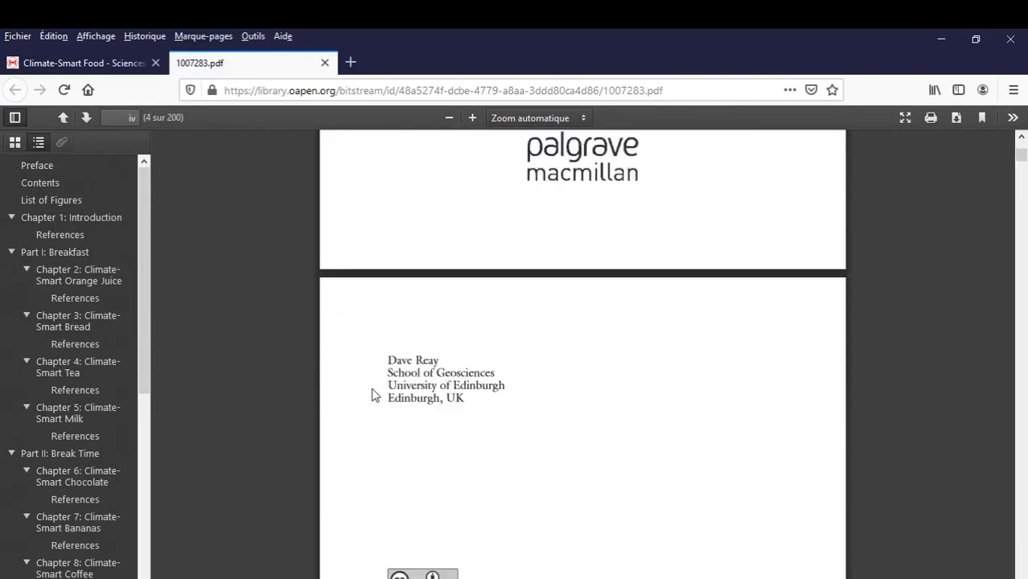
scroll(371, 395, down, 10)
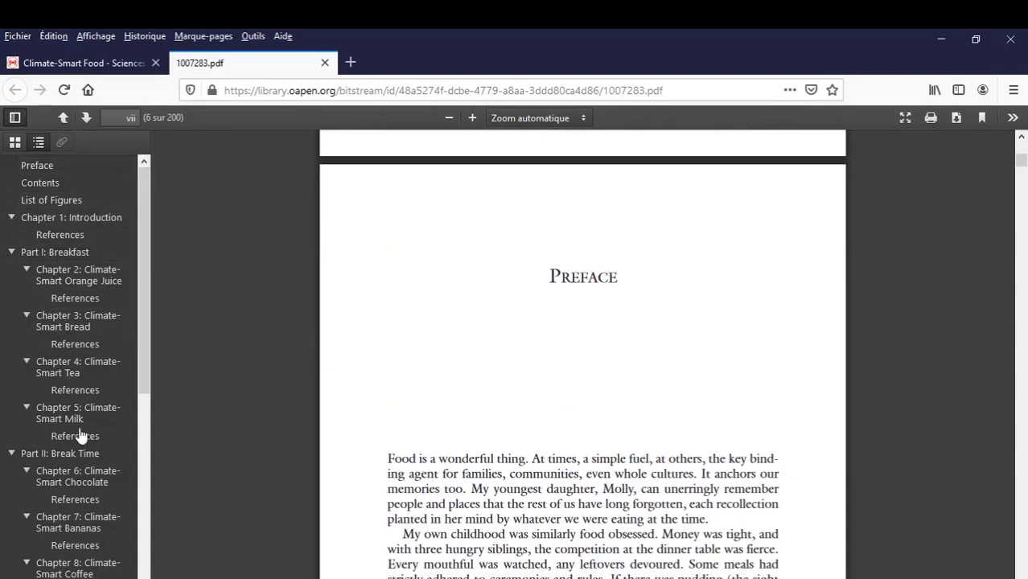
Step: Close the Climate-Smart Food record in the library catalogue and start a new search
click(113, 64)
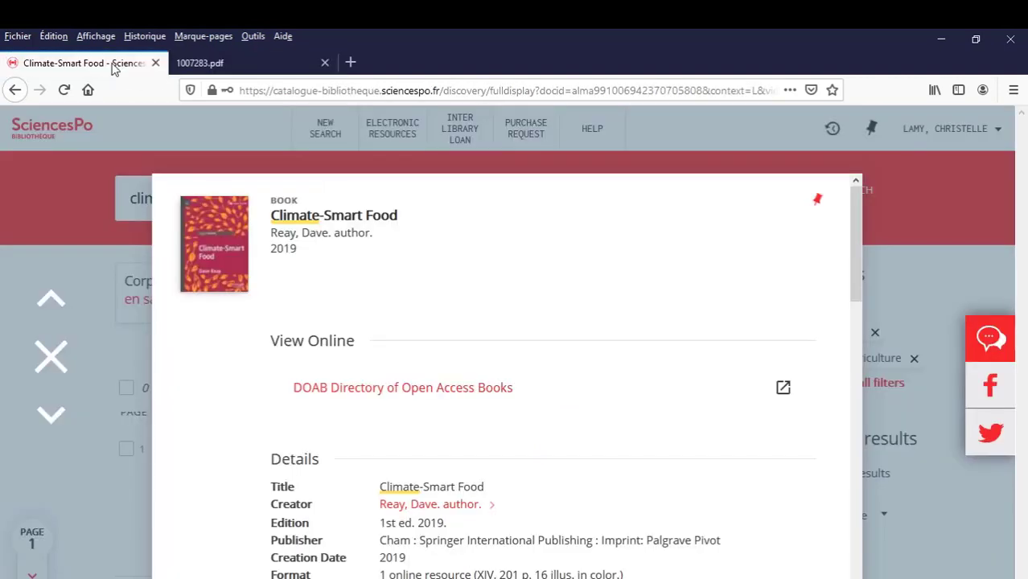
click(51, 356)
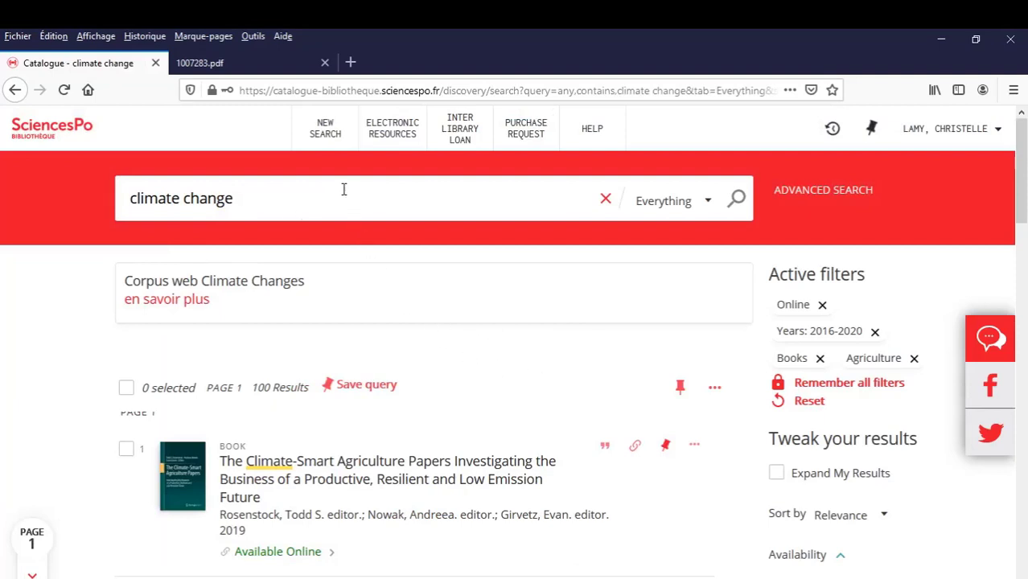
click(326, 139)
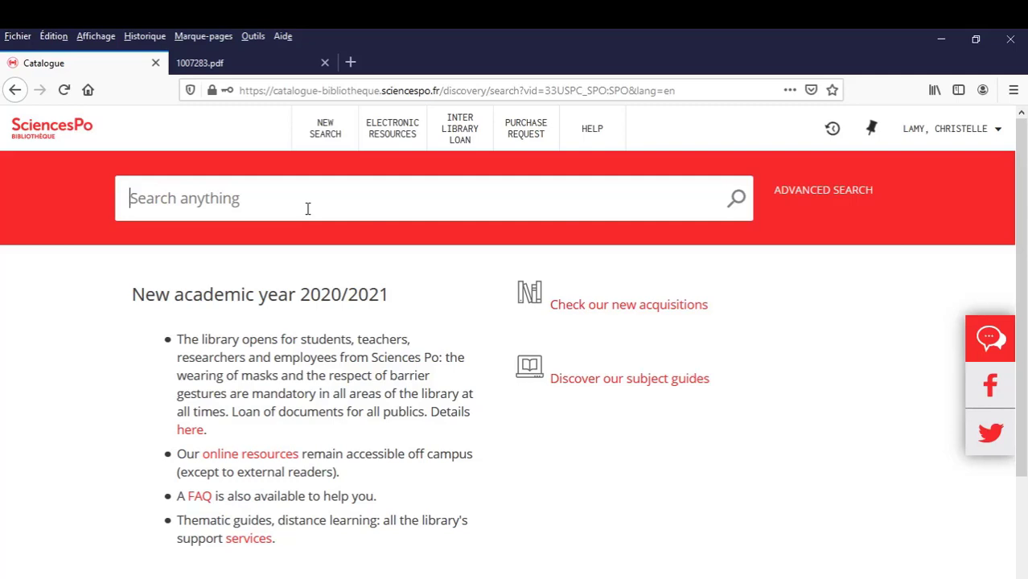
Step: Search the catalogue for "climate change migrations" among resources available online only
click(307, 208)
text(climate change)
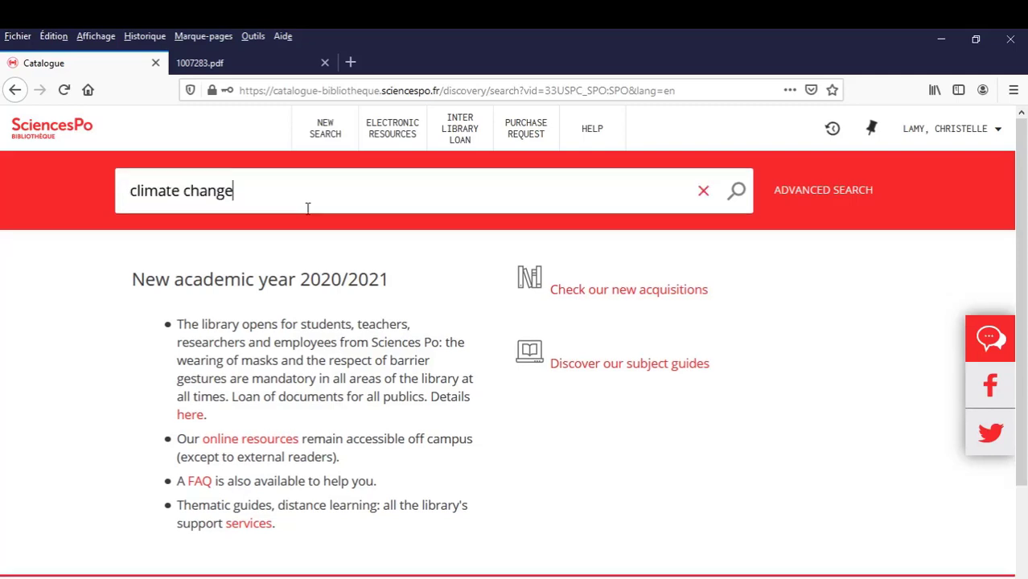
text( migrations)
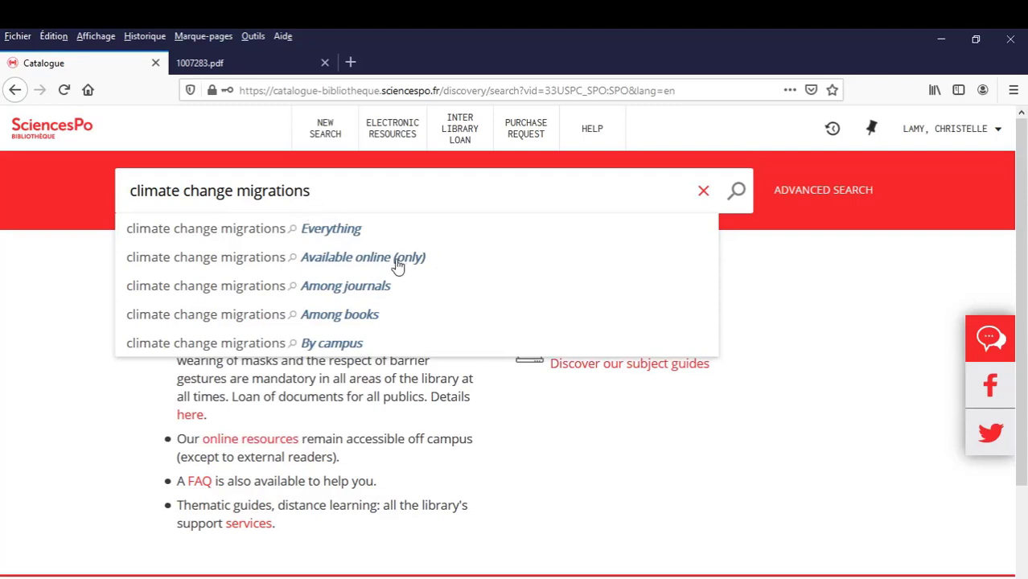
click(318, 266)
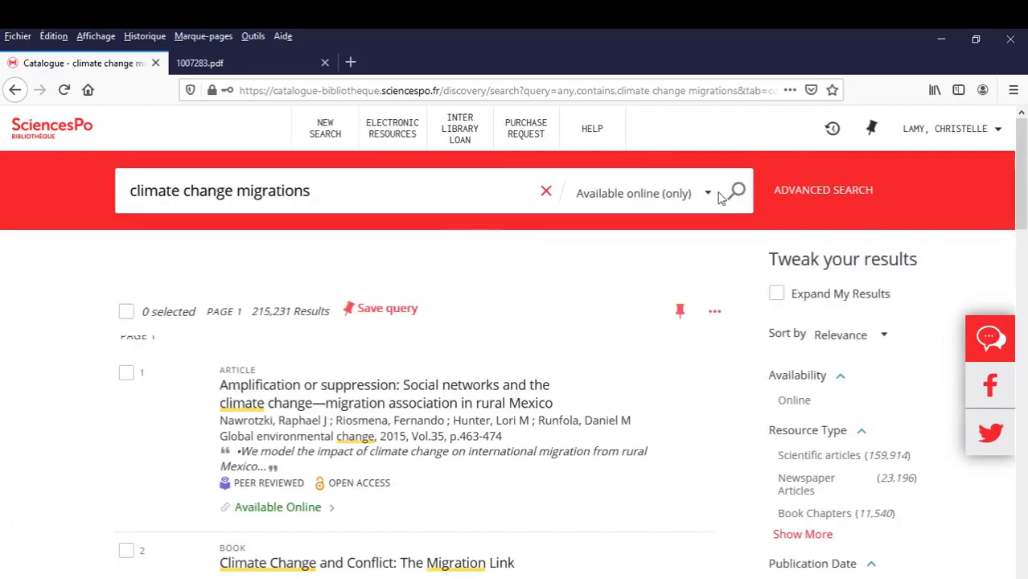
Step: Narrow the results to scientific articles with a publication date starting from 2016
click(843, 462)
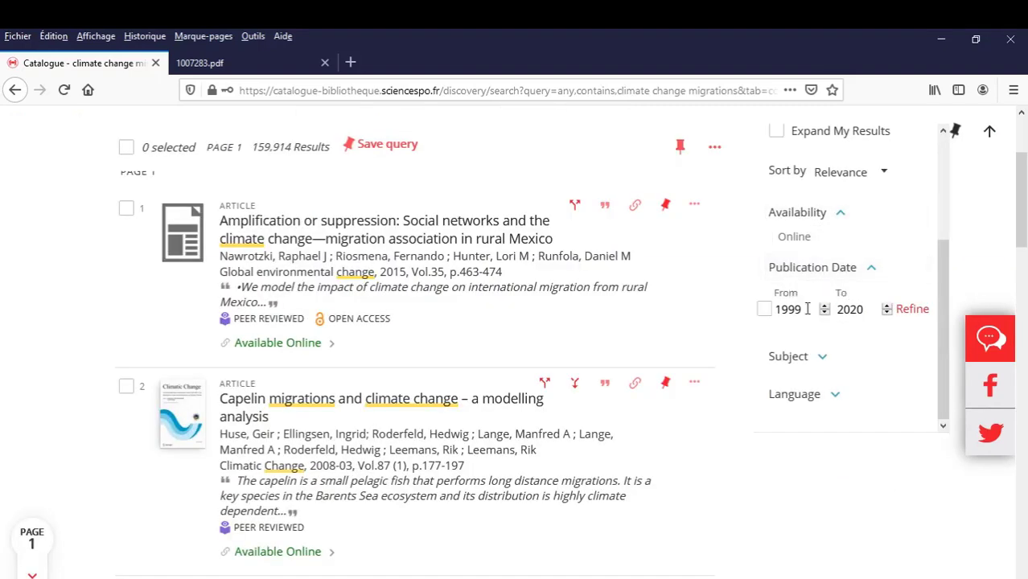
double_click(768, 314)
key(BackSpace)
text(2016)
click(911, 308)
Step: Open the record of the article "Where Next? Climate Change, Migration, and the (Bio)politics of Adaptation" and access it through EBSCOhost Political Science Complete
scroll(527, 279, down, 5)
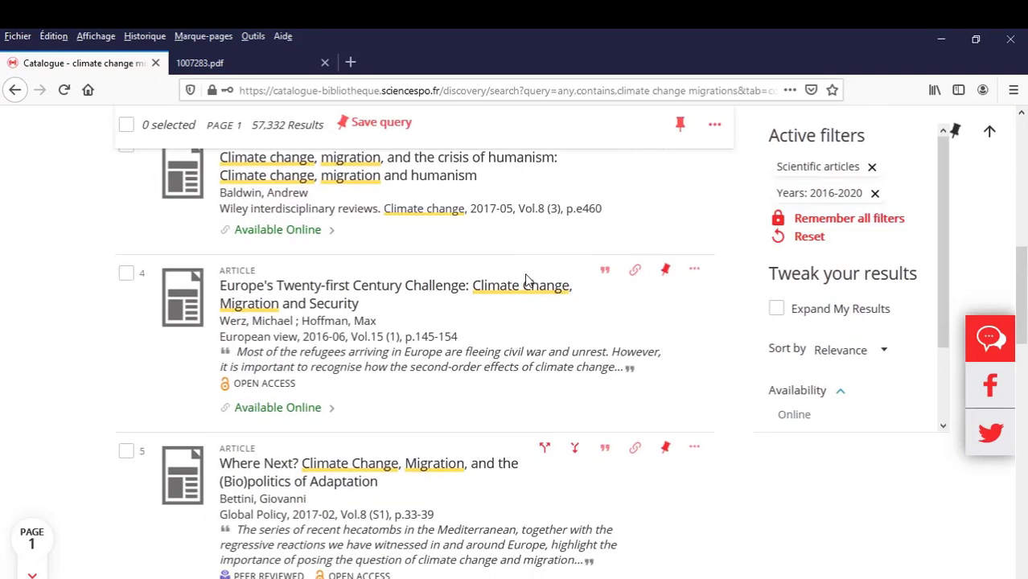
scroll(526, 279, down, 3)
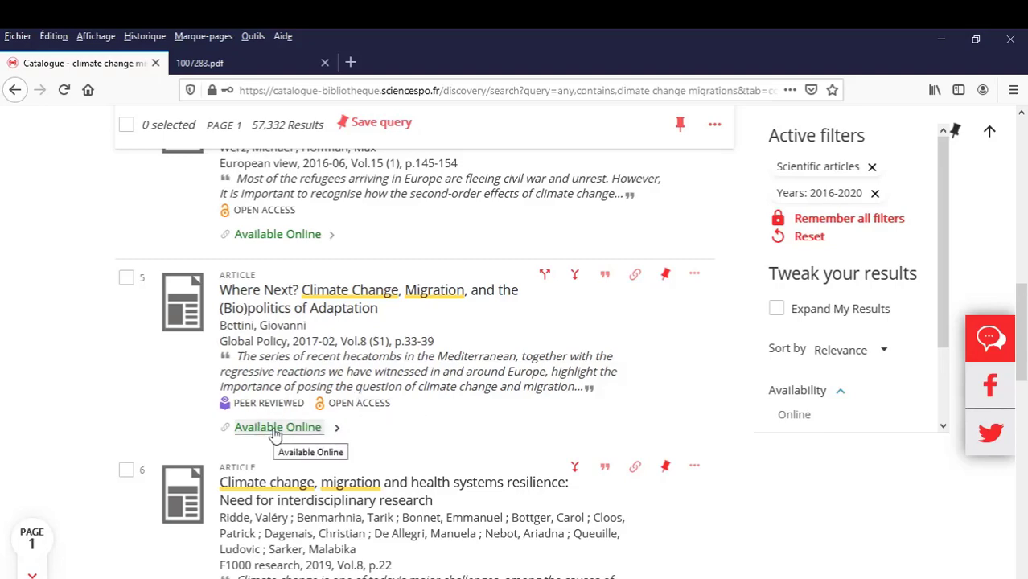
click(274, 429)
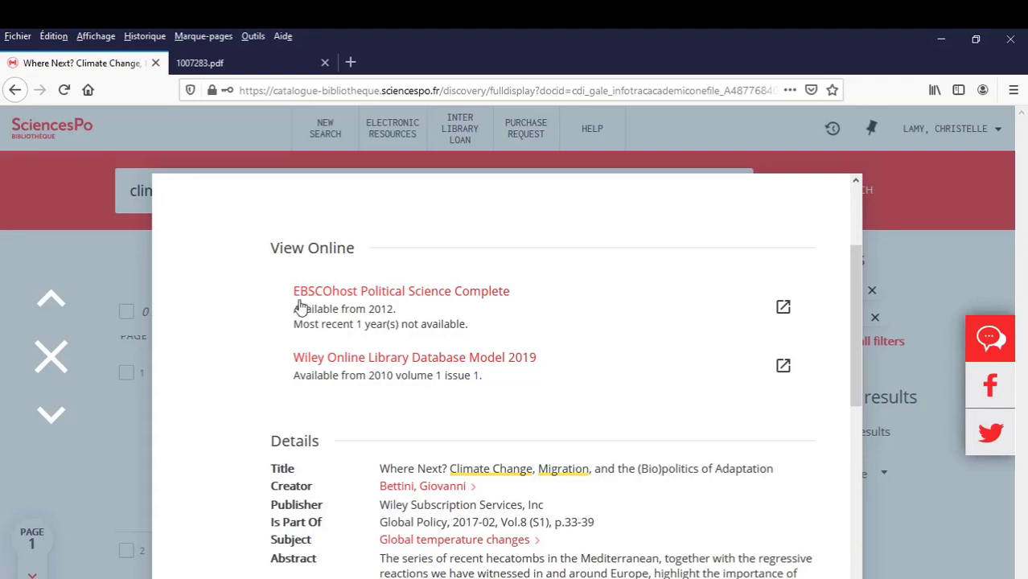
click(299, 302)
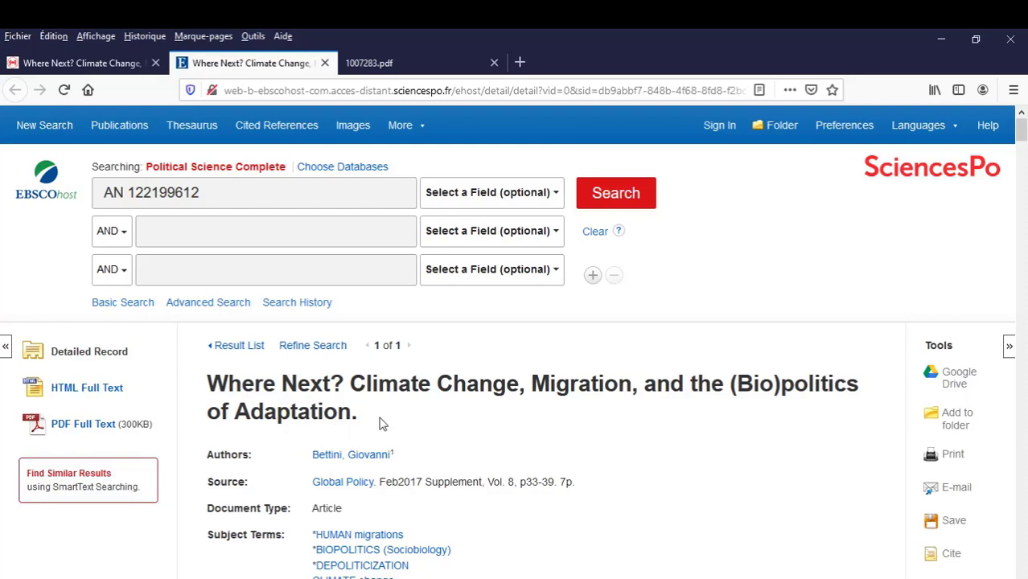
Step: Look through the article's EBSCOhost page, from the title and abstract down to the start of the full text
drag(374, 417, 416, 424)
drag(407, 458, 441, 465)
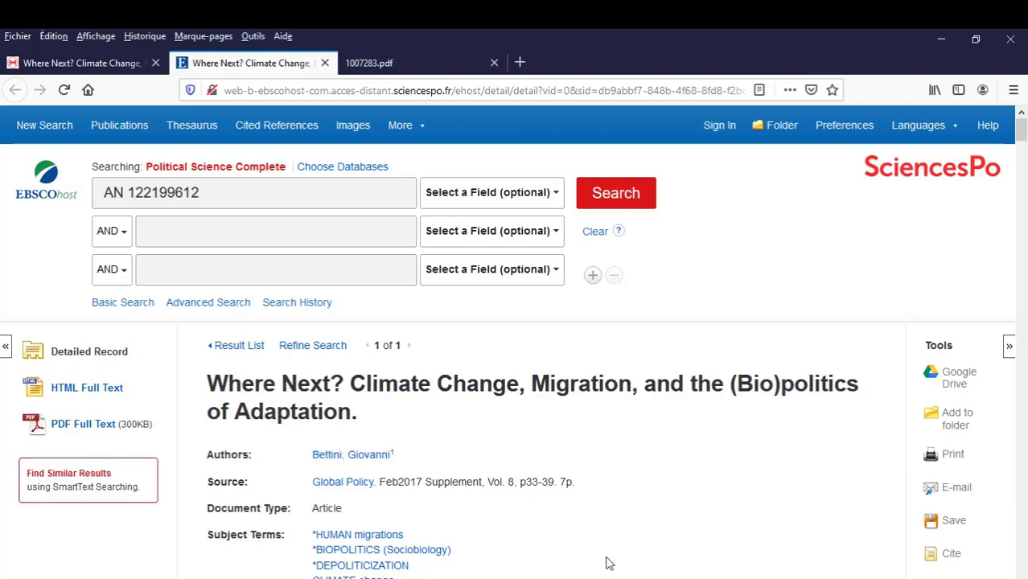
scroll(609, 564, down, 5)
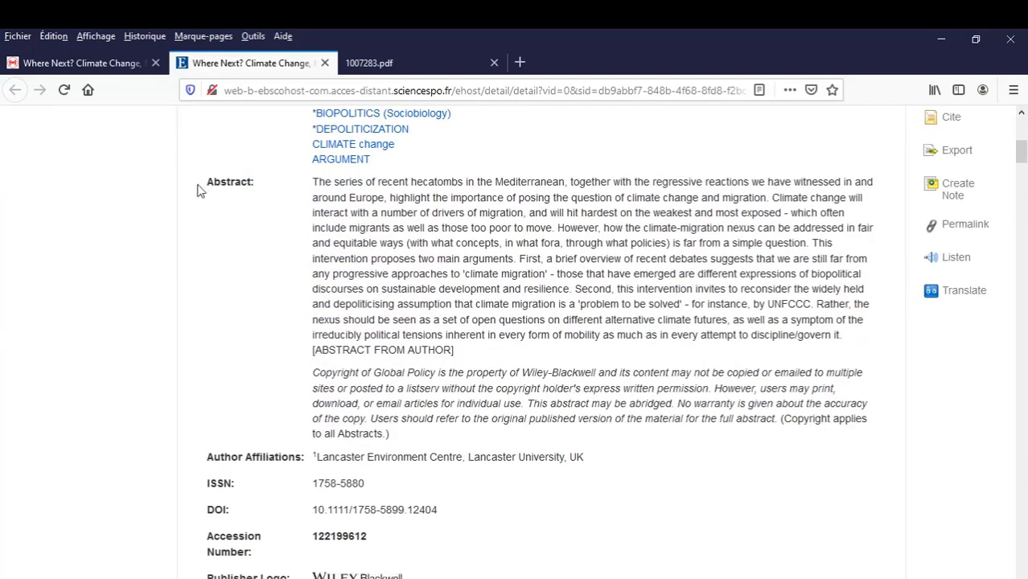
double_click(214, 184)
scroll(395, 257, down, 5)
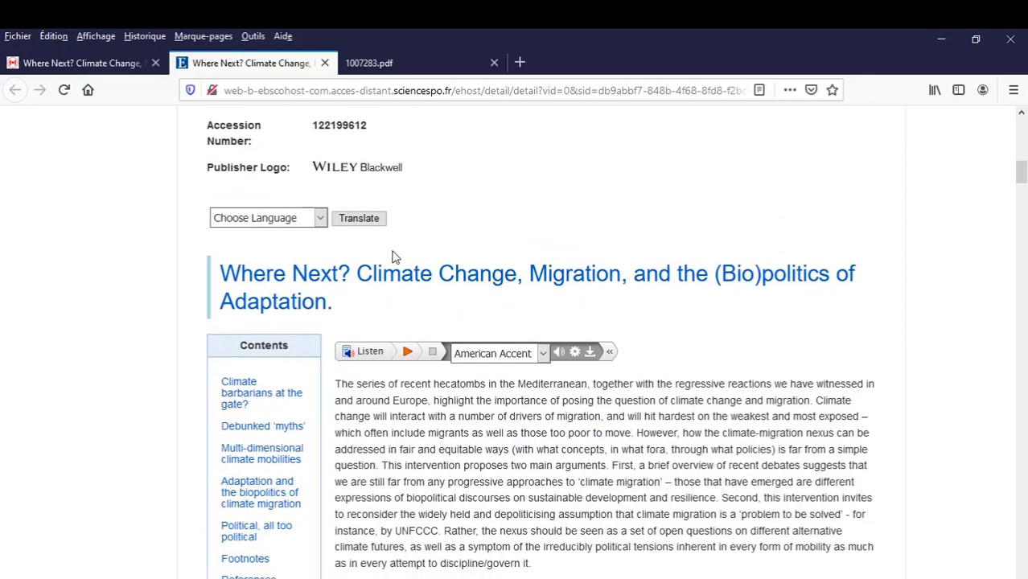